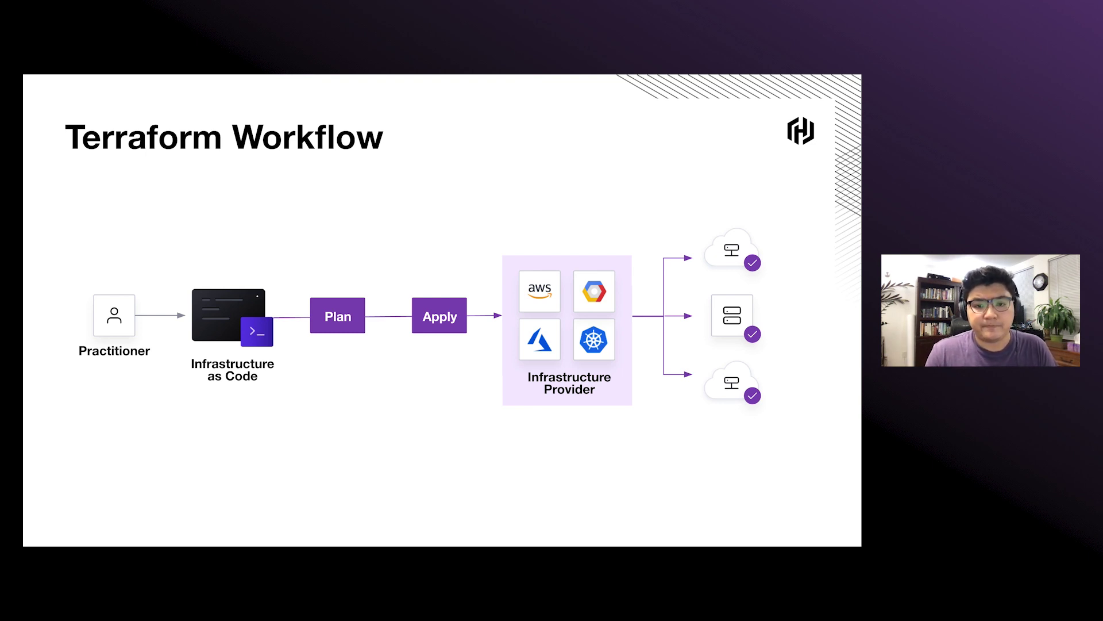
# - Advance the deck past the Terraform Plan slide to the Terraform Graph slide
pyautogui.press('Right')
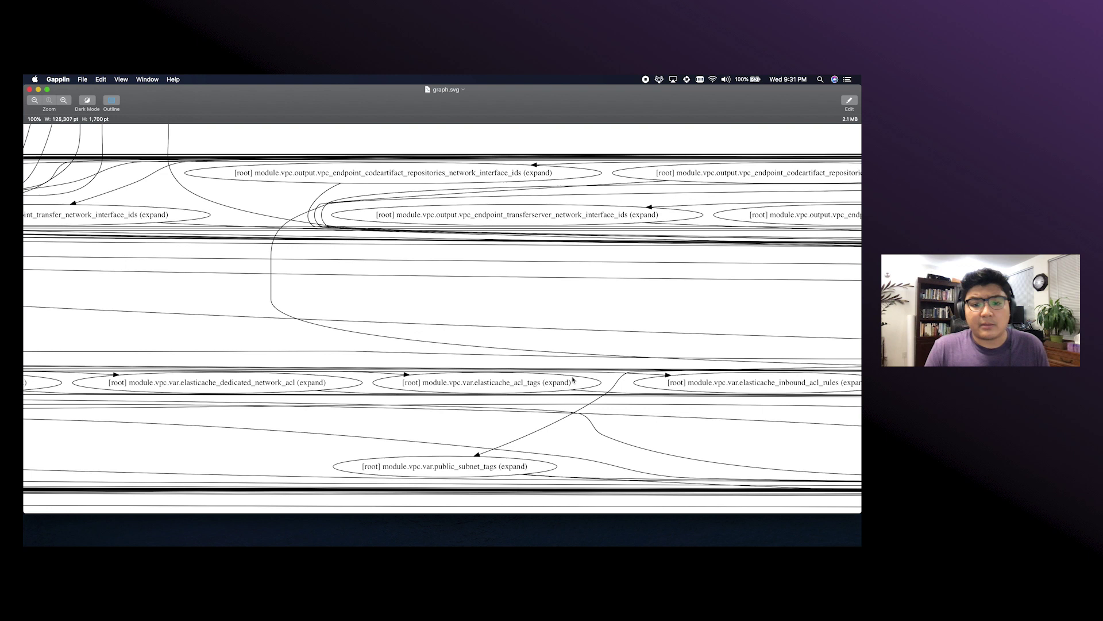
# - Switch desktop spaces from the graph file back to the presentation slides
pyautogui.hotkey('ctrl', 'Left')
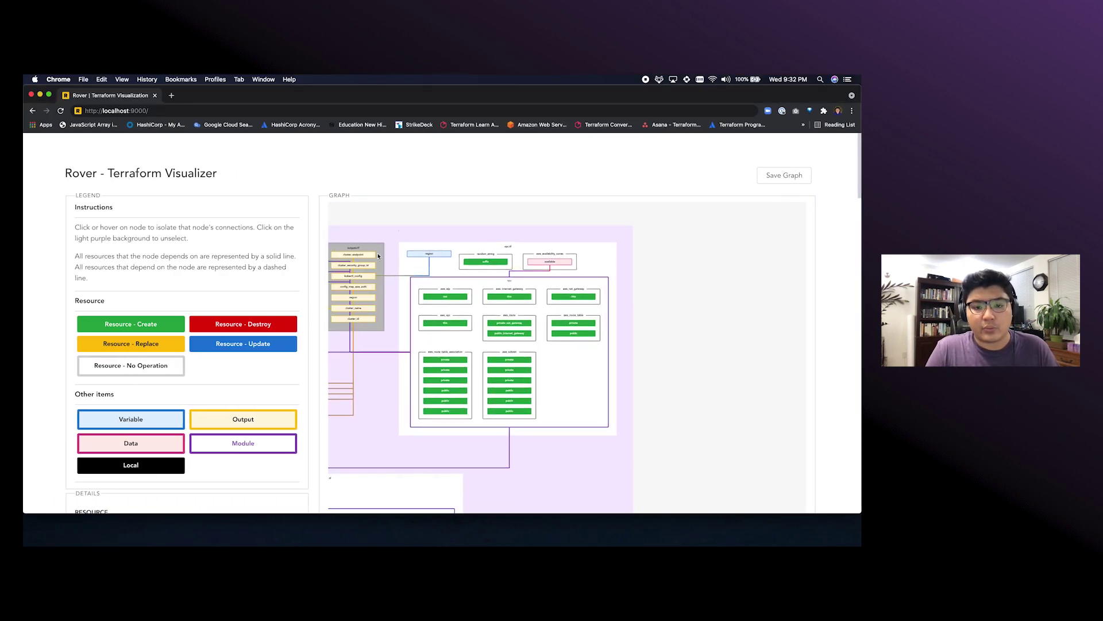
# - Pan the Rover graph and collapse the eks module rows to focus on vpc.tf
pyautogui.moveTo(380, 259); pyautogui.dragTo(551, 224)
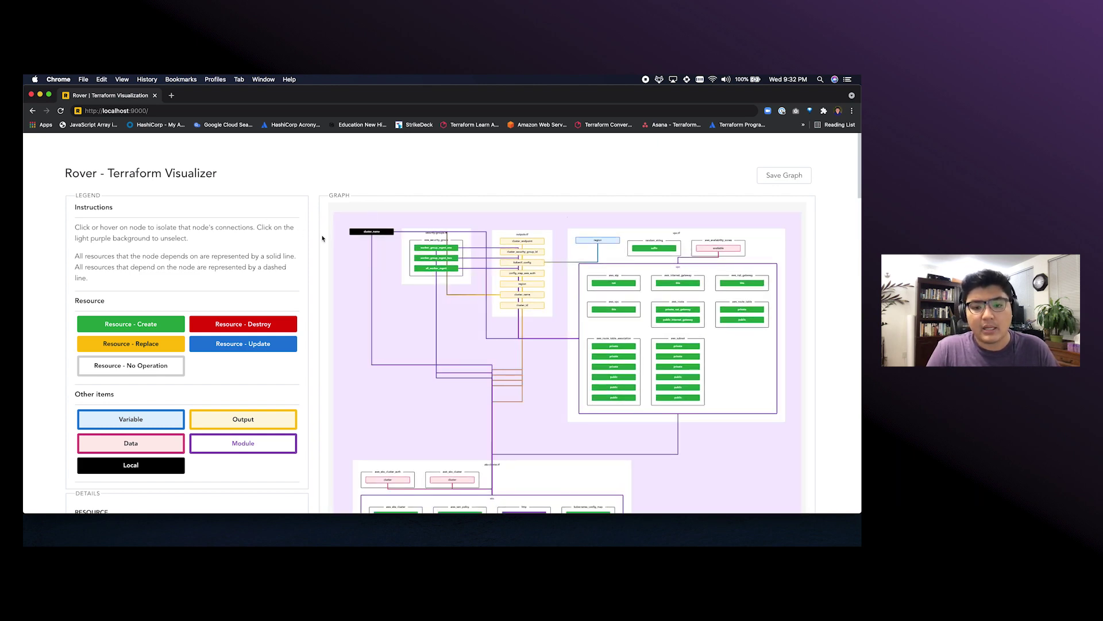
pyautogui.scroll(-6, 327, 251)
pyautogui.scroll(-6, 319, 259)
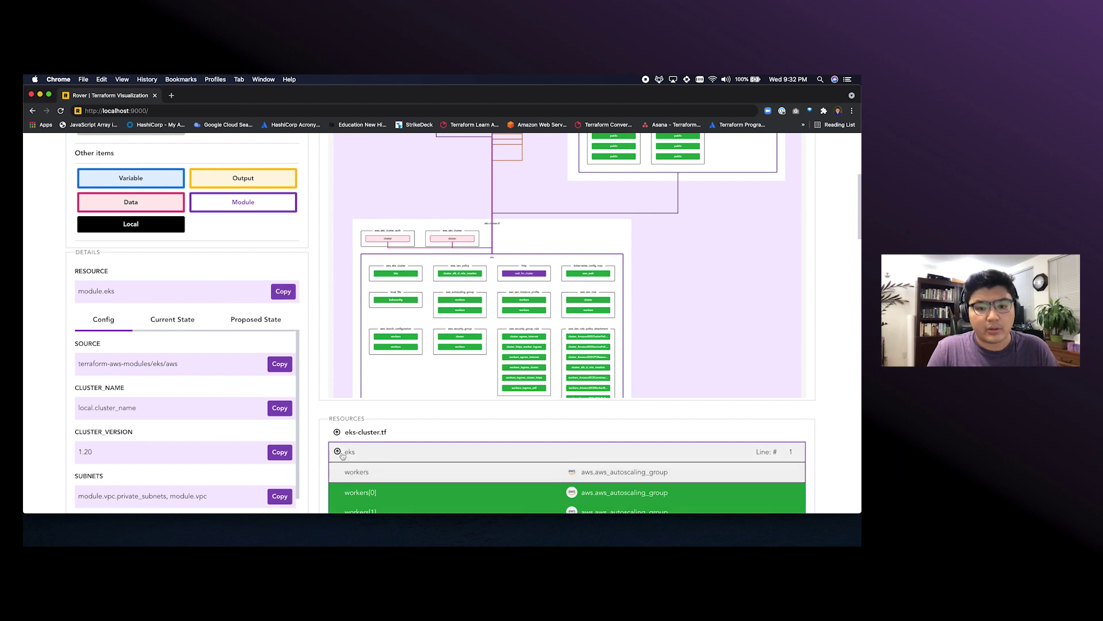
pyautogui.scroll(-3, 342, 456)
pyautogui.scroll(-2, 342, 455)
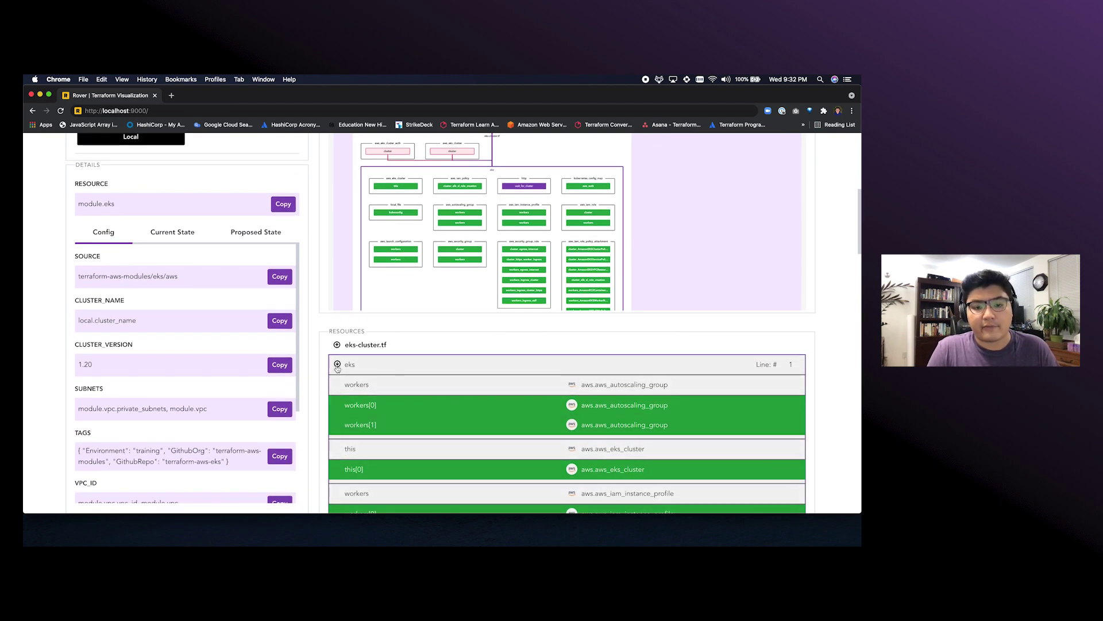
pyautogui.click(337, 364)
pyautogui.scroll(6, 432, 345)
pyautogui.scroll(6, 517, 353)
pyautogui.scroll(3, 531, 355)
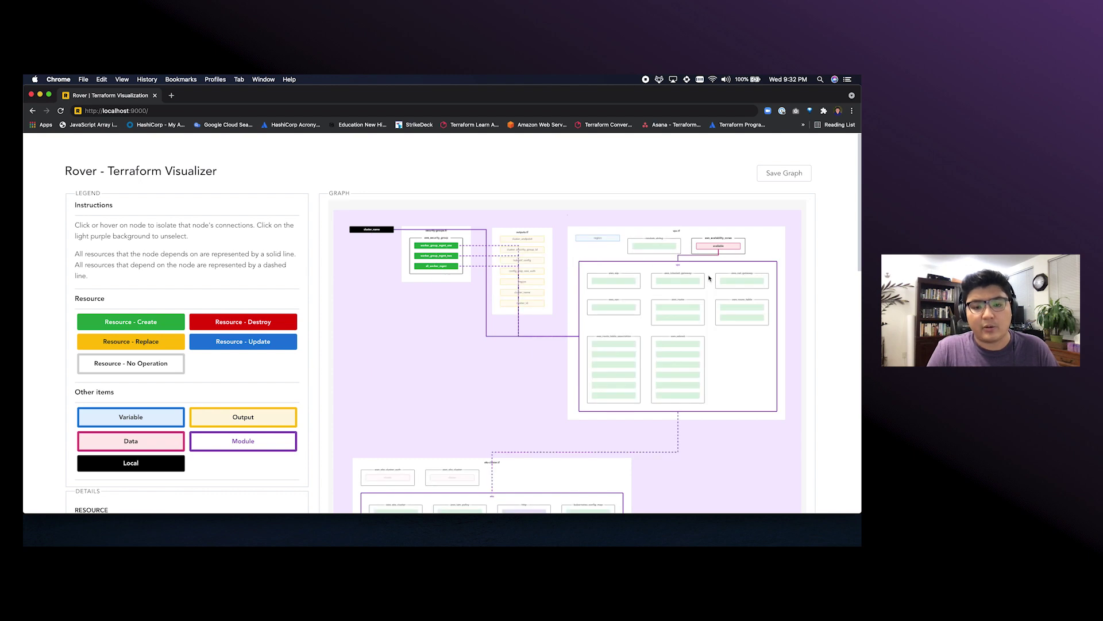
pyautogui.scroll(3, 686, 252)
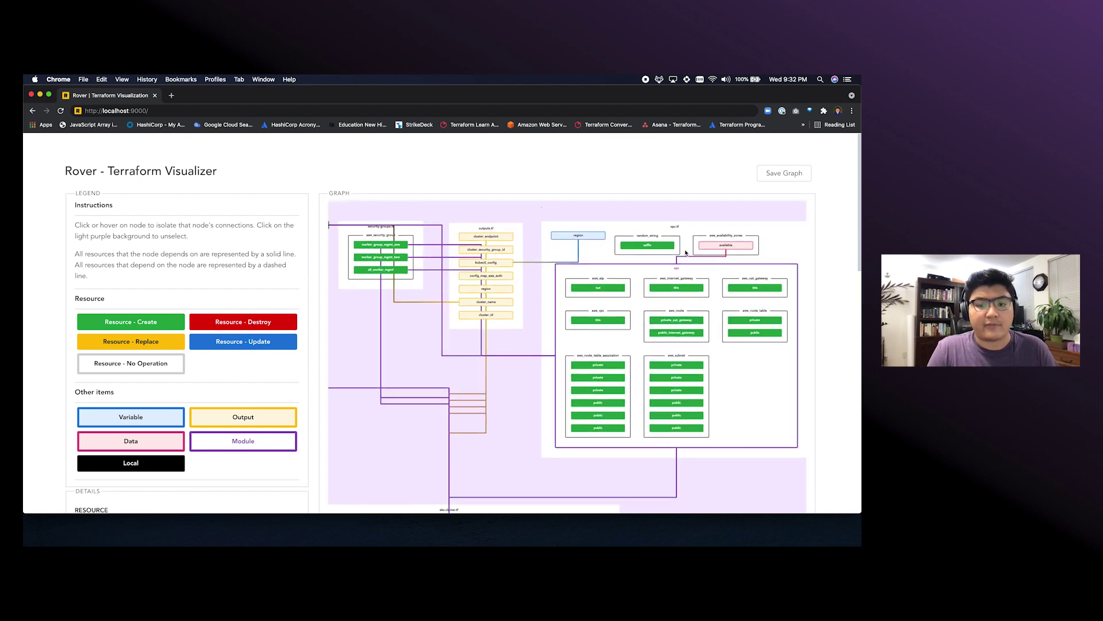
pyautogui.scroll(3, 686, 253)
pyautogui.scroll(3, 681, 232)
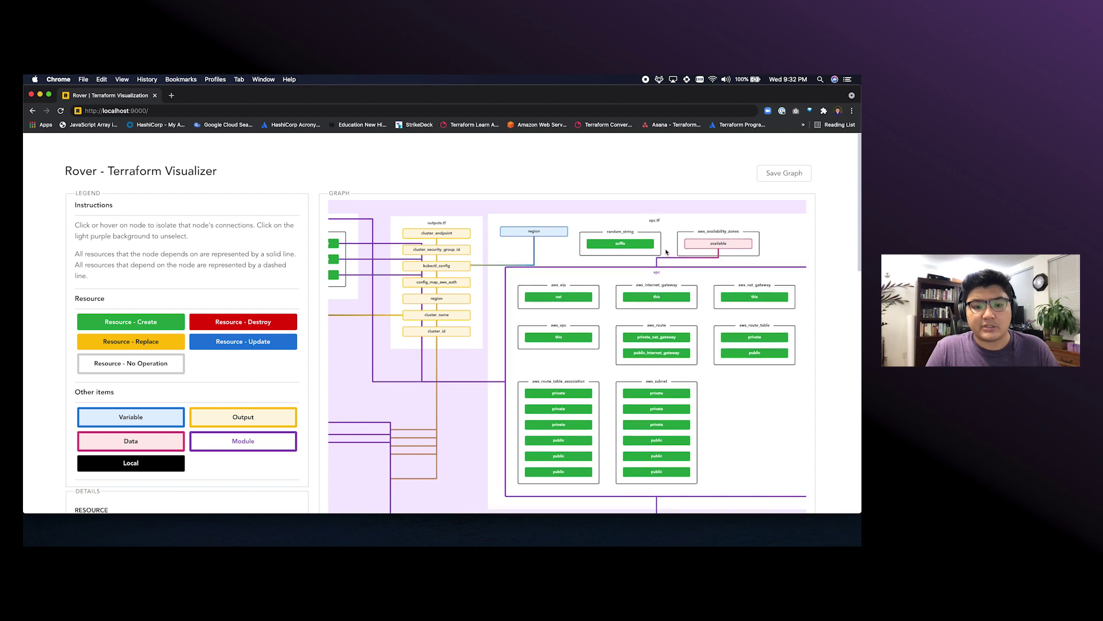
pyautogui.scroll(3, 679, 209)
pyautogui.scroll(3, 646, 242)
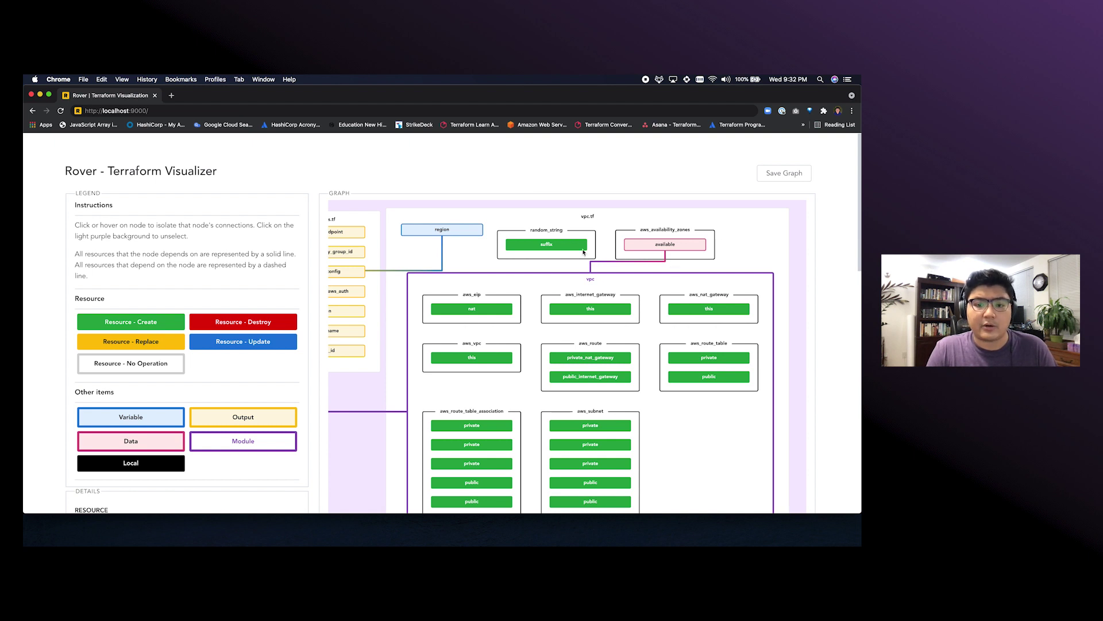
# - Isolate the suffix, availability-zones and vpc nodes, reset, then select the 'available' data node
pyautogui.click(562, 246)
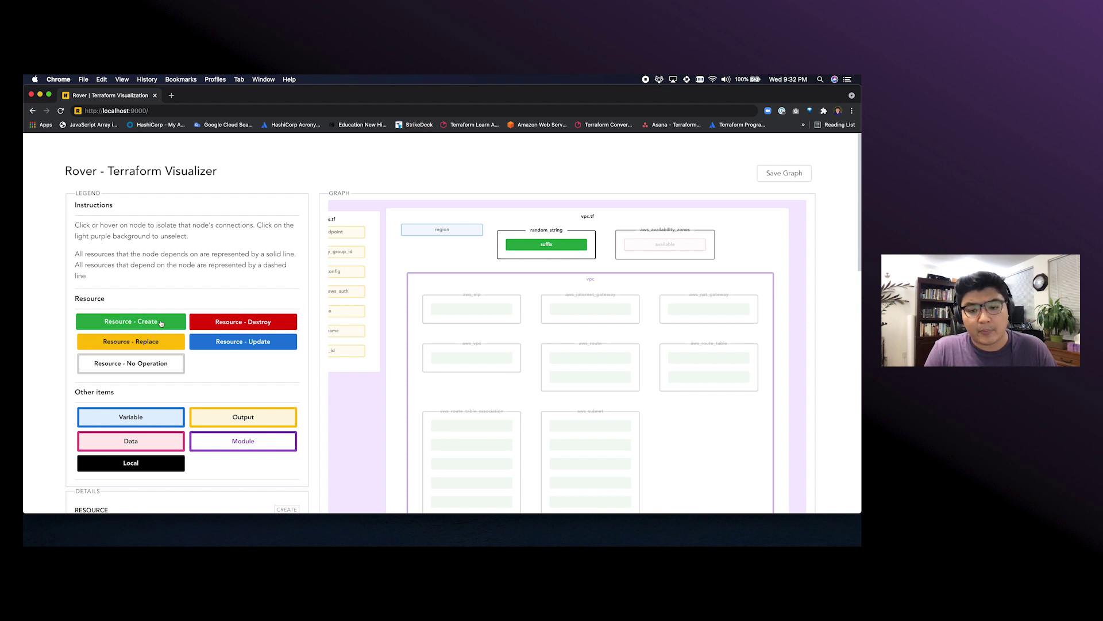
pyautogui.click(682, 244)
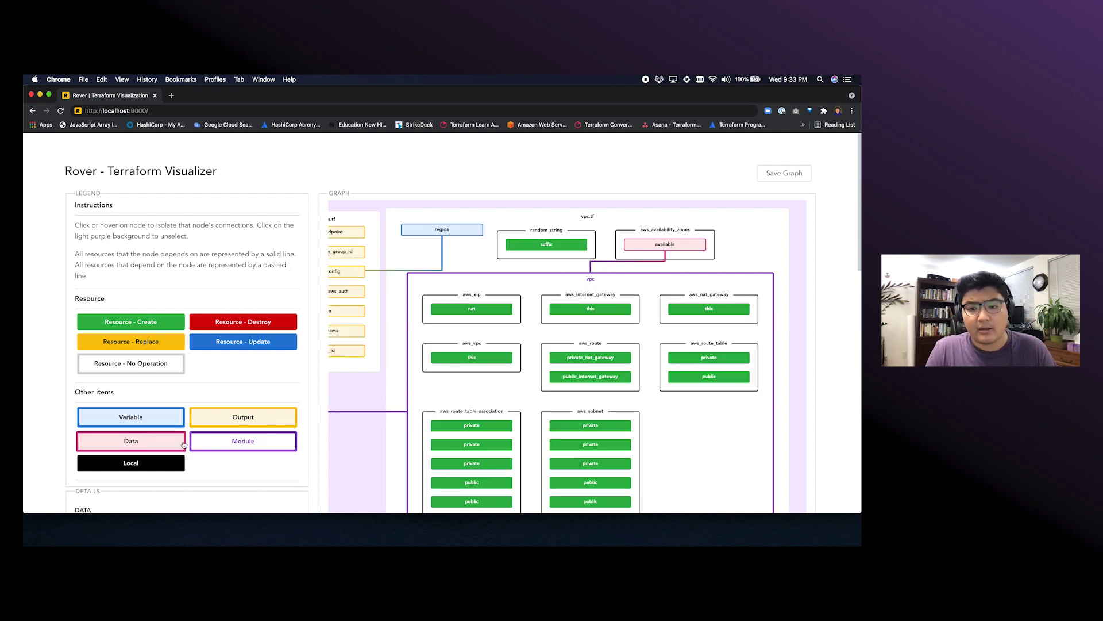
pyautogui.click(671, 246)
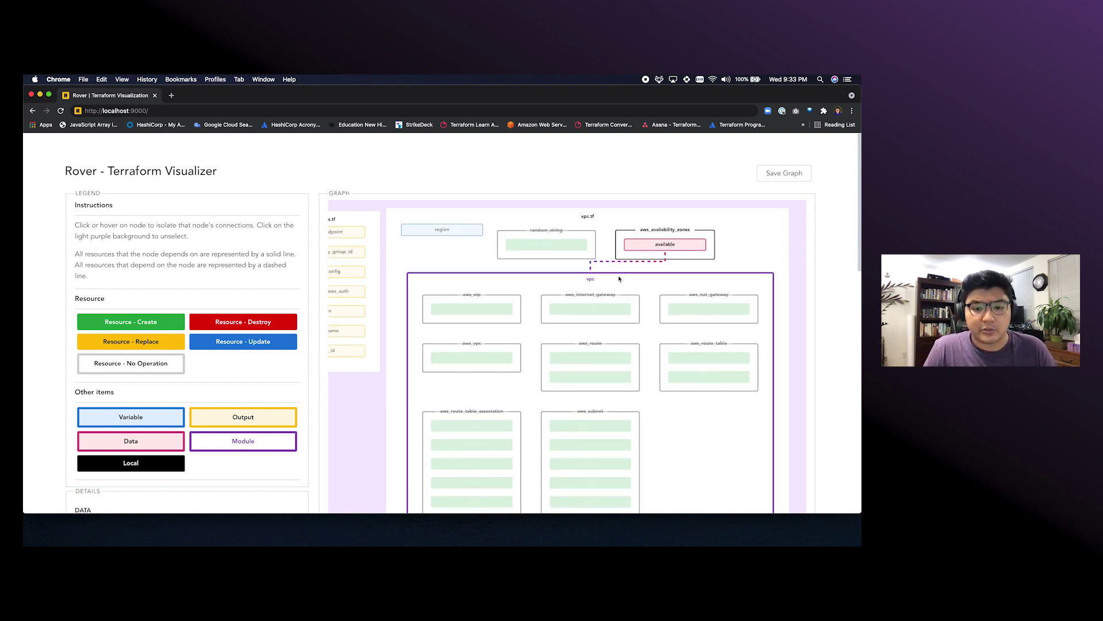
pyautogui.click(646, 285)
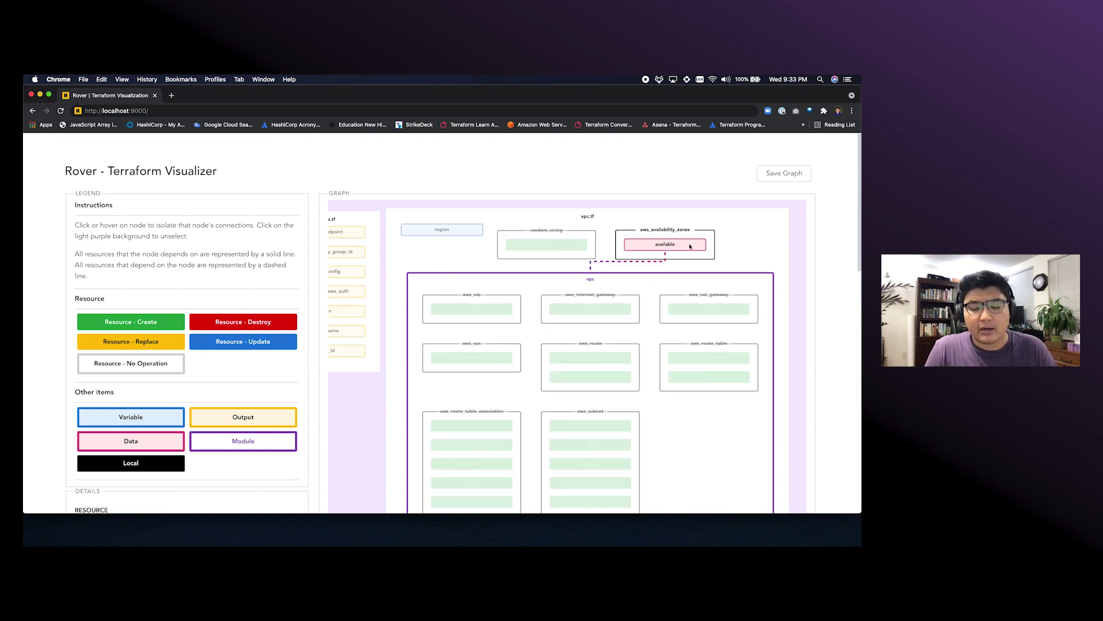
pyautogui.click(721, 251)
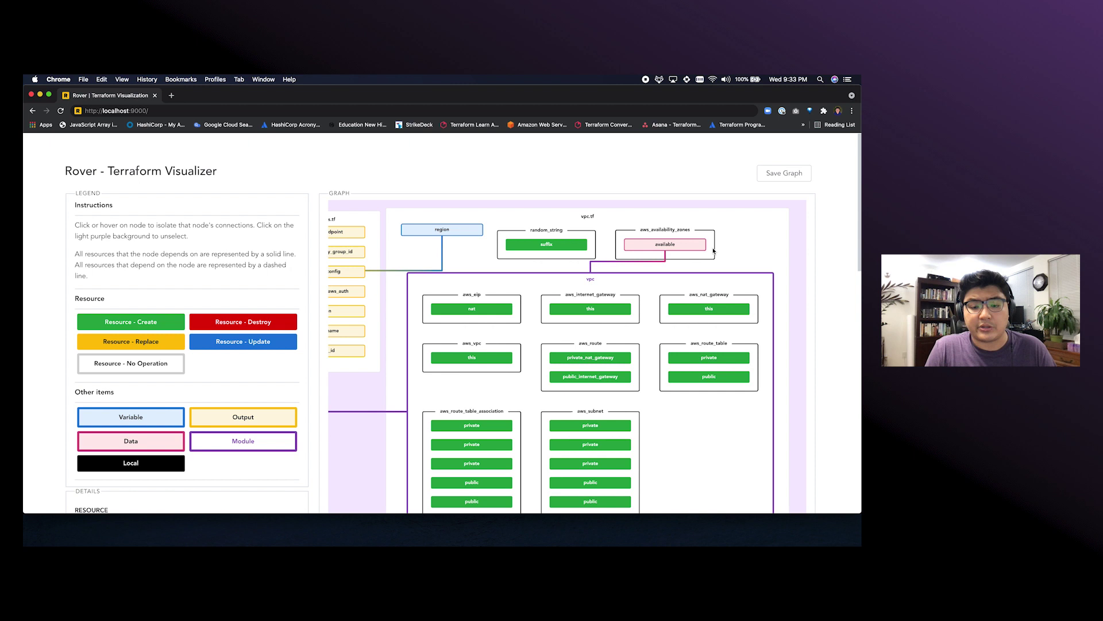
pyautogui.click(696, 250)
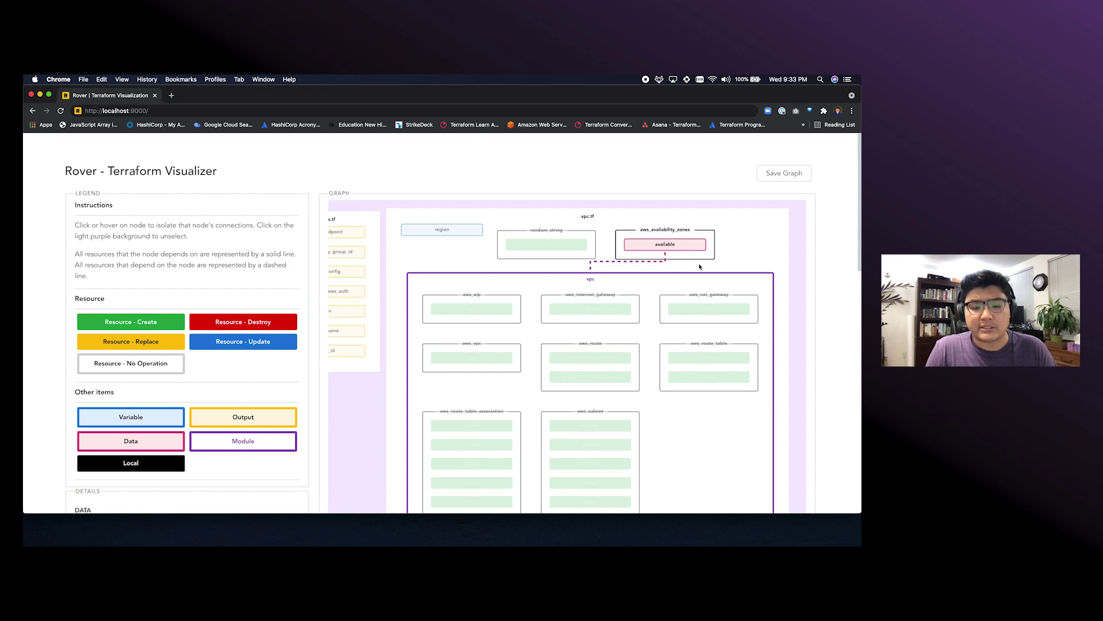
# - Select random_string.suffix and compare its Current State with its Proposed State values
pyautogui.click(558, 247)
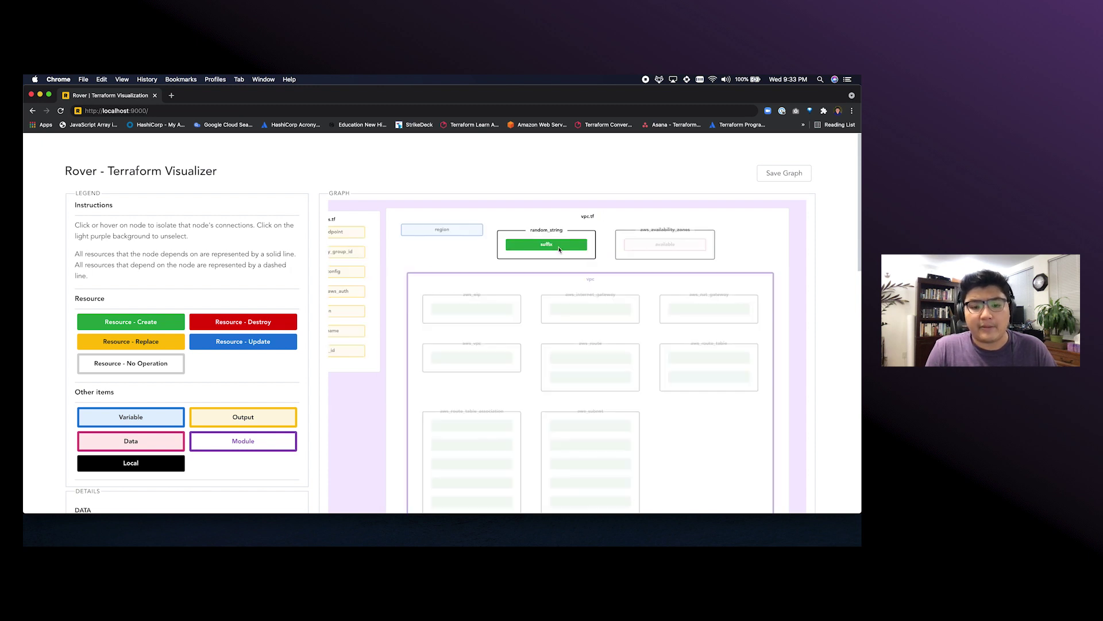
pyautogui.scroll(-5, 144, 341)
pyautogui.scroll(-3, 145, 341)
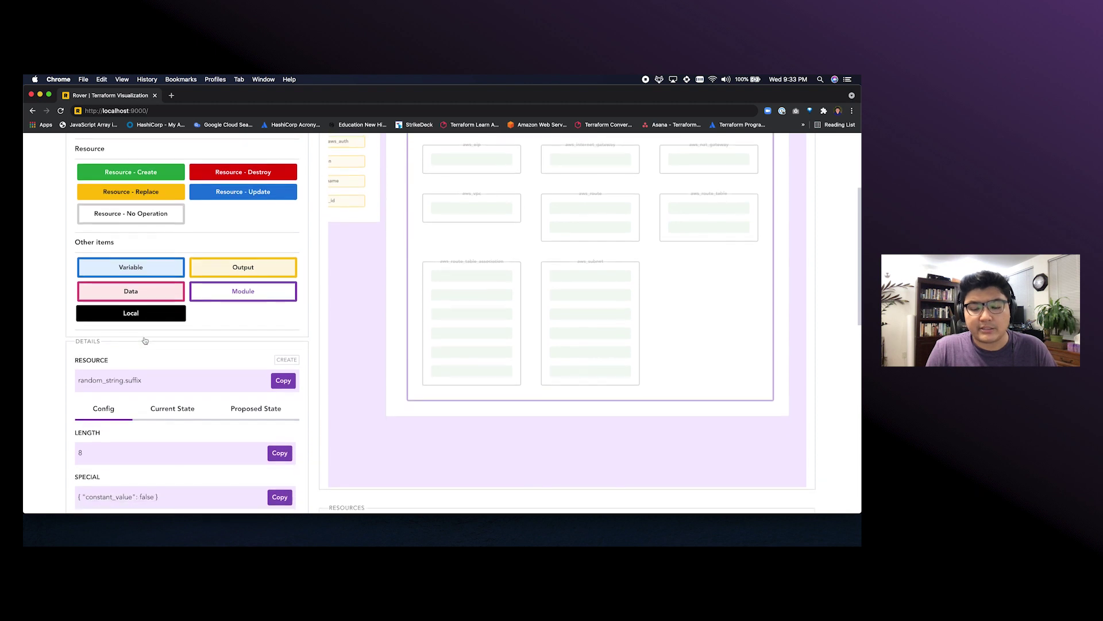
pyautogui.scroll(-2, 145, 341)
pyautogui.scroll(-2, 145, 340)
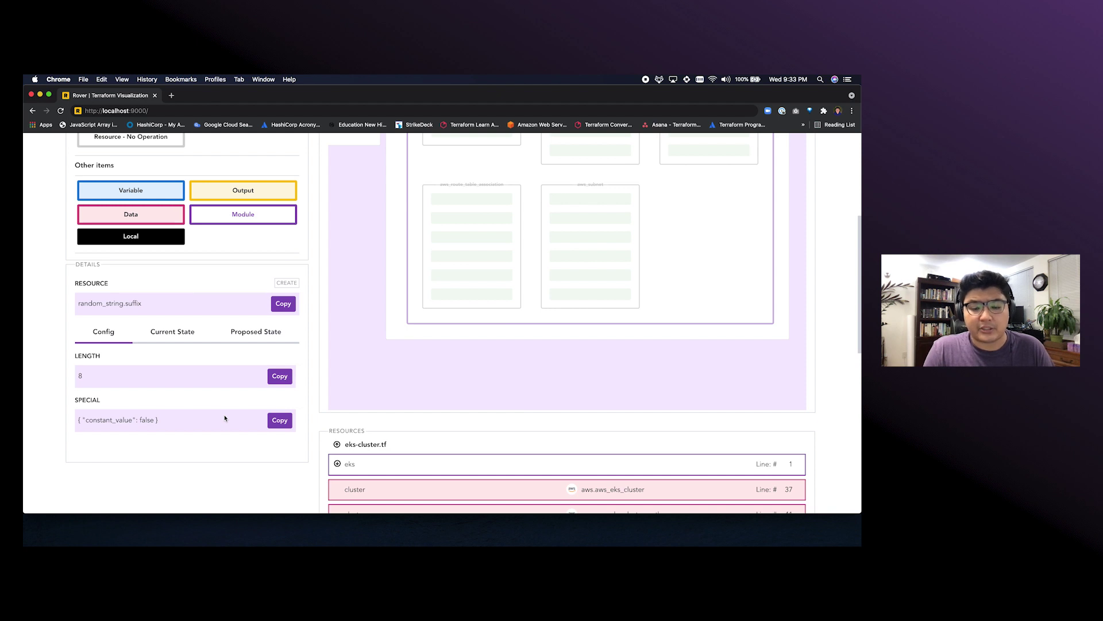
pyautogui.scroll(-2, 225, 419)
pyautogui.scroll(-1, 226, 420)
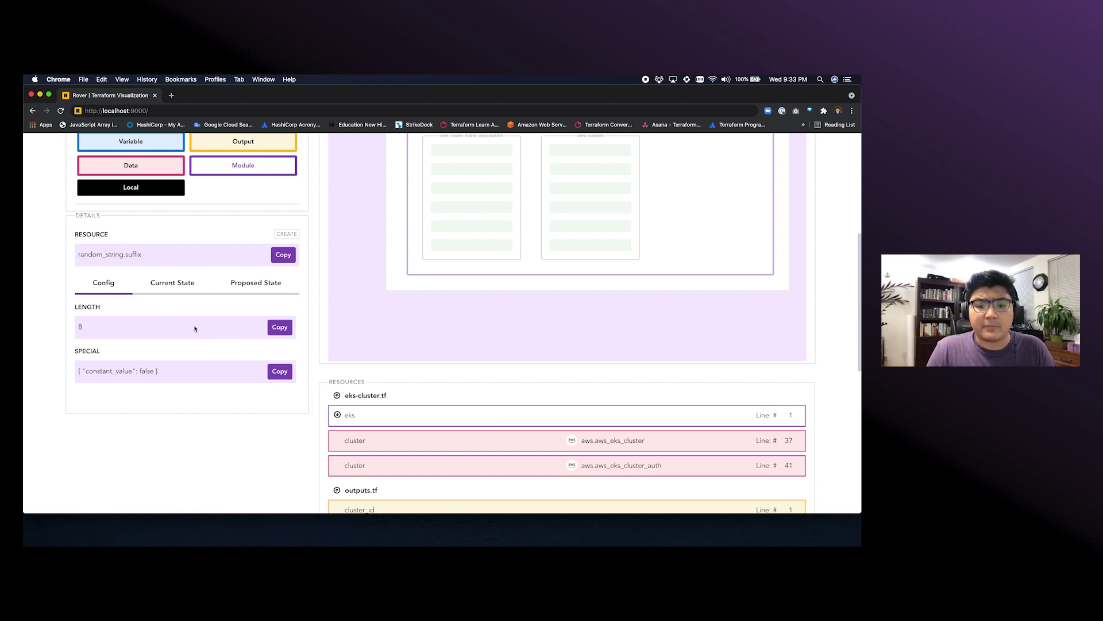
pyautogui.click(190, 295)
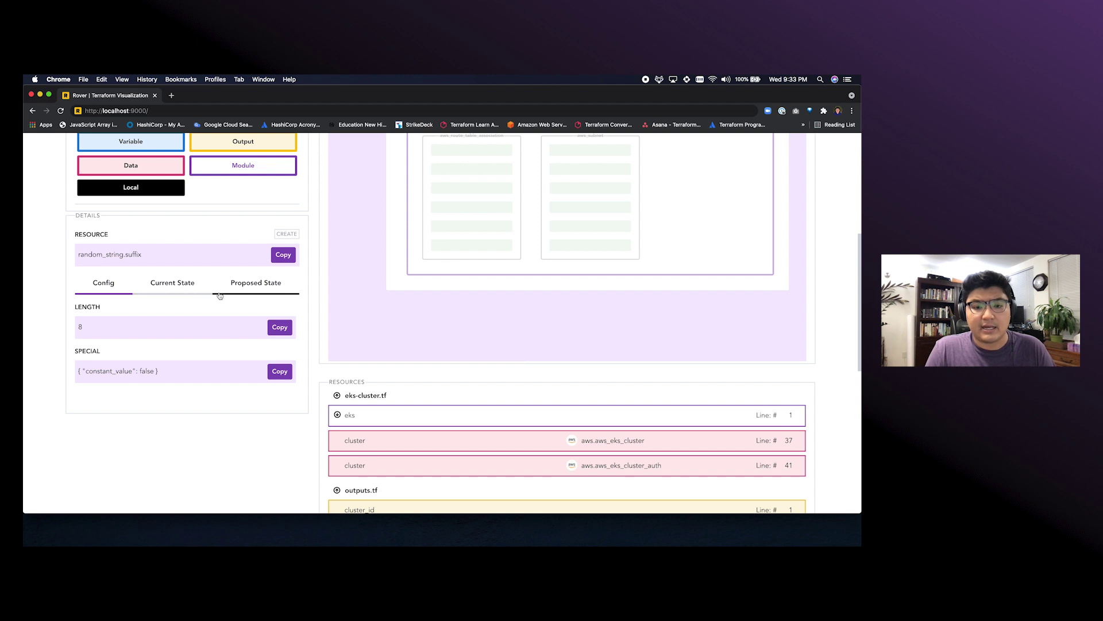
pyautogui.scroll(1, 205, 296)
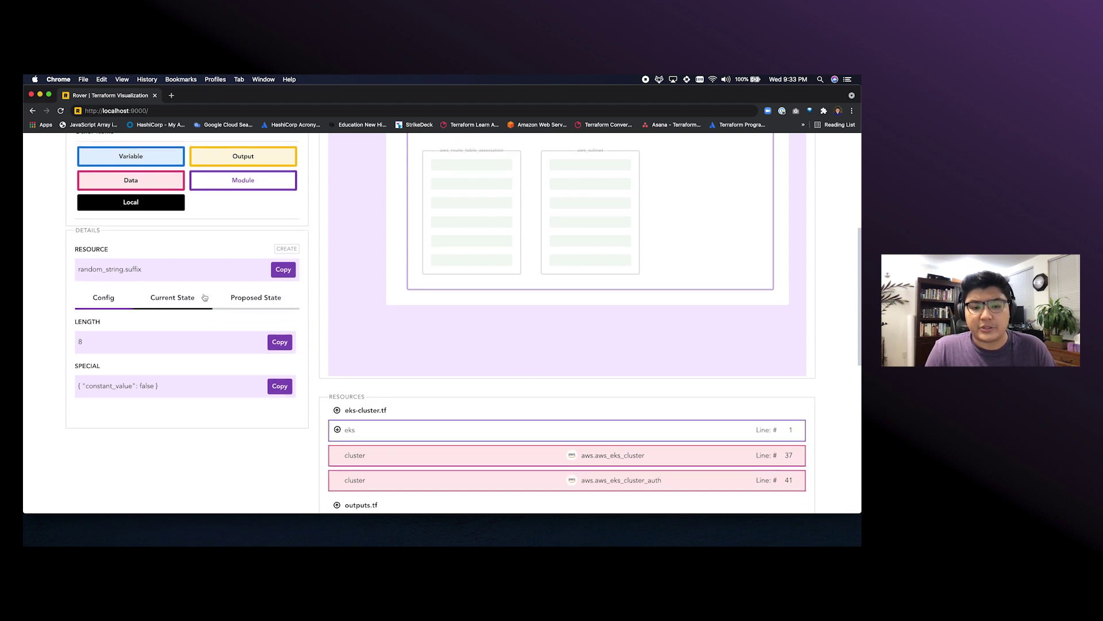
pyautogui.click(205, 297)
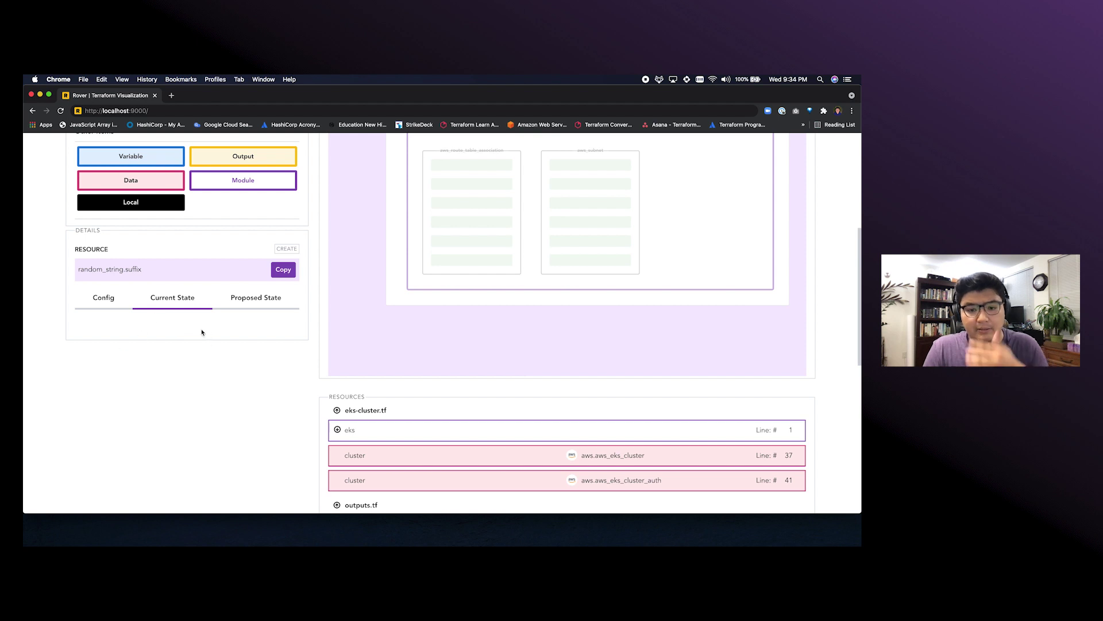
pyautogui.click(250, 297)
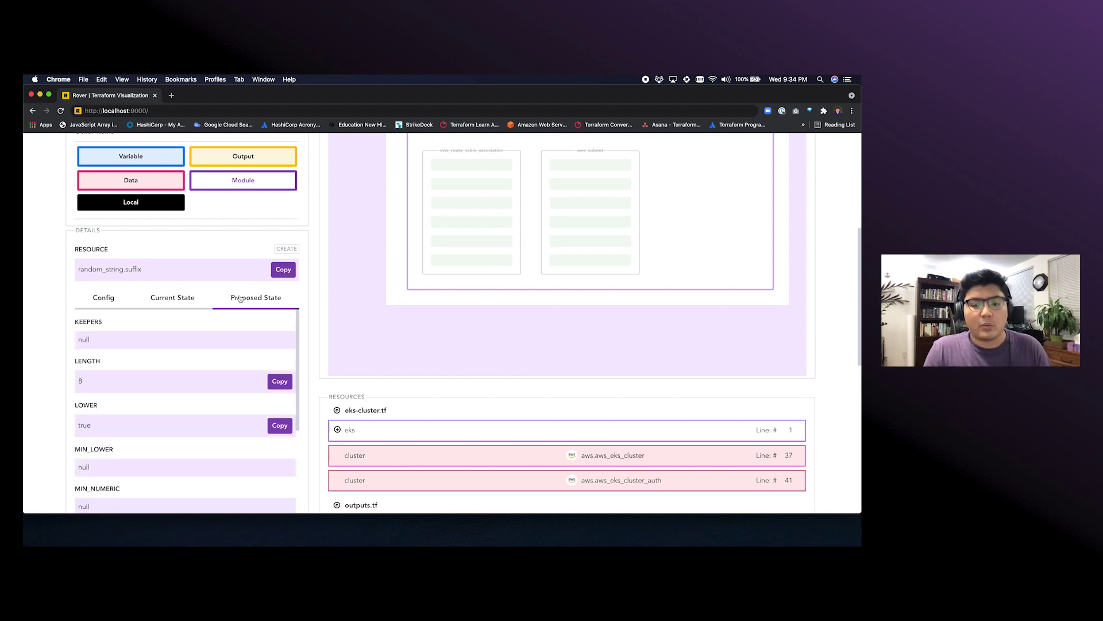
pyautogui.scroll(-3, 219, 418)
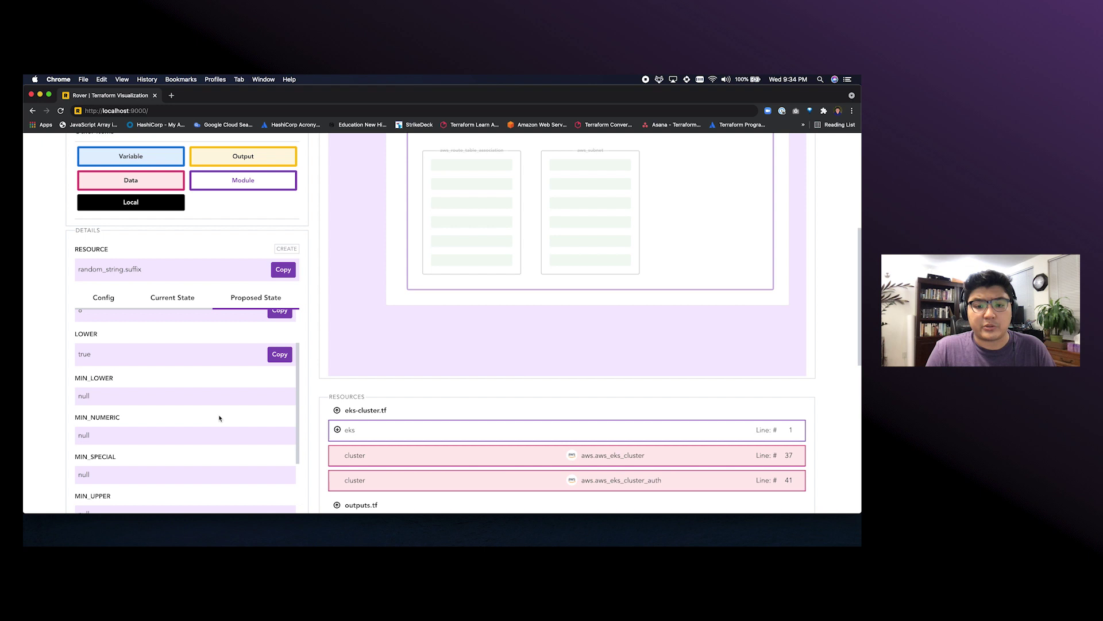
pyautogui.scroll(-3, 219, 417)
pyautogui.scroll(-3, 220, 418)
pyautogui.scroll(-2, 219, 418)
pyautogui.scroll(-2, 219, 418)
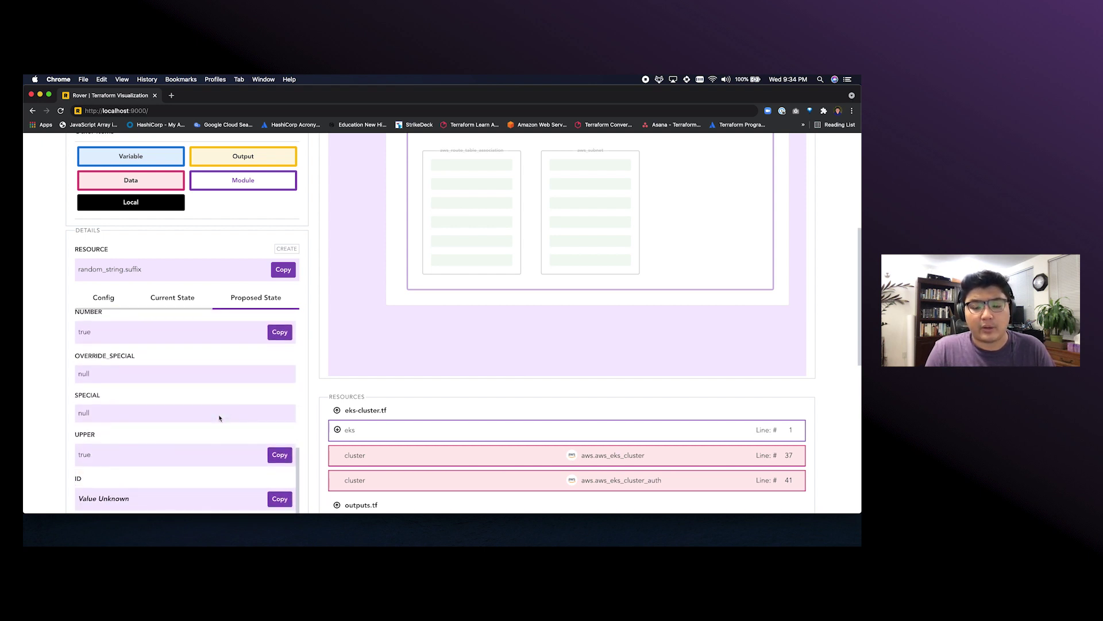
pyautogui.scroll(3, 219, 418)
pyautogui.scroll(3, 219, 419)
pyautogui.scroll(3, 219, 418)
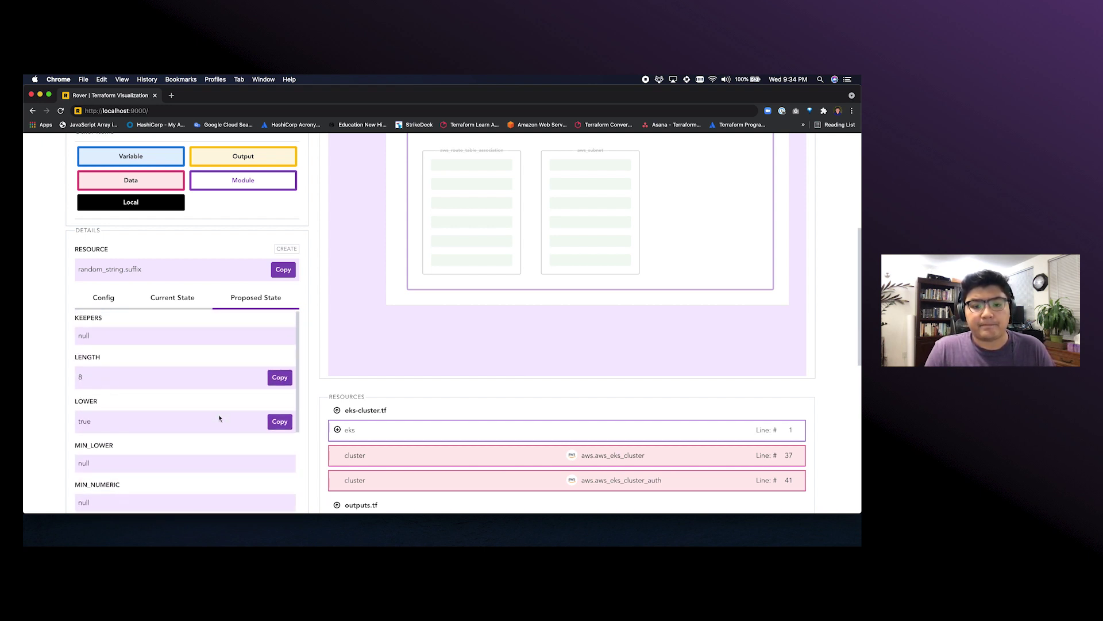
pyautogui.scroll(1, 256, 345)
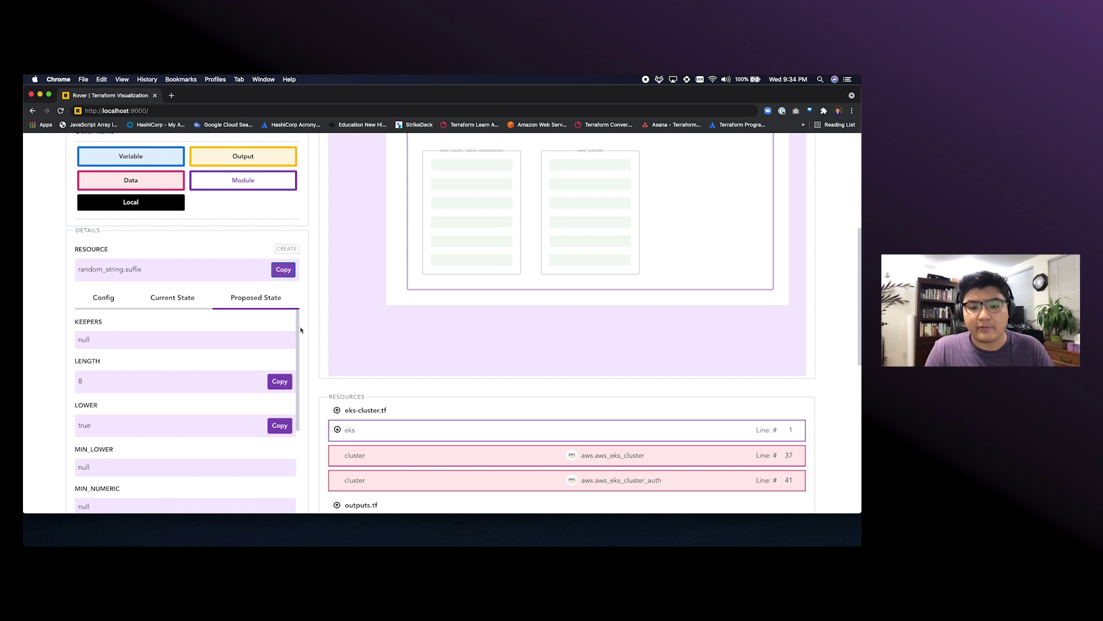
pyautogui.scroll(-3, 303, 339)
pyautogui.scroll(-2, 304, 339)
pyautogui.scroll(-1, 304, 339)
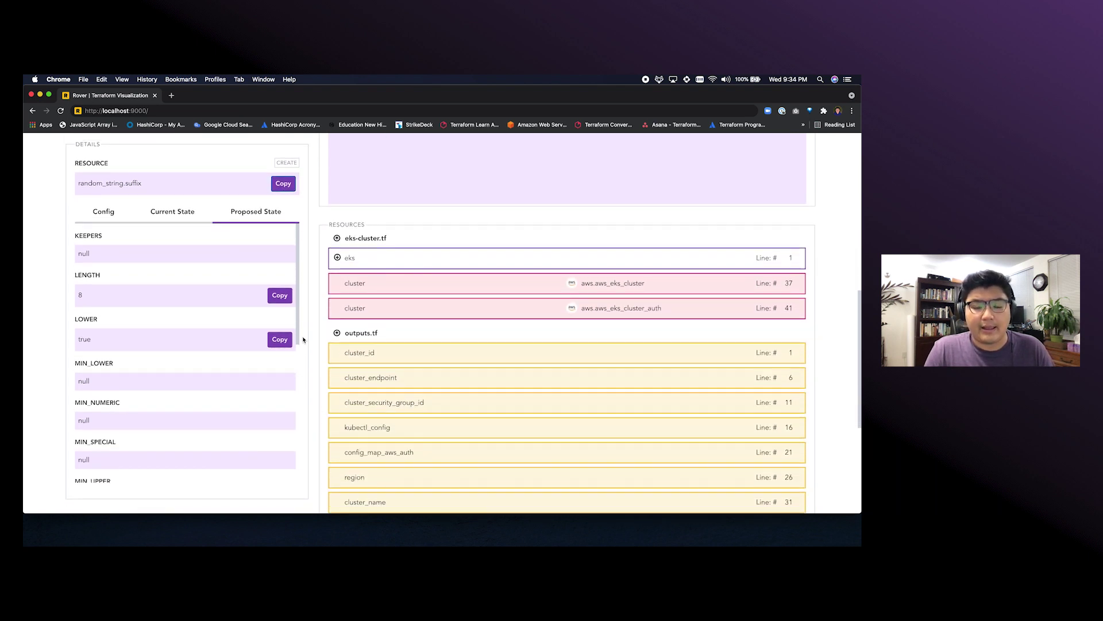
pyautogui.scroll(-1, 305, 310)
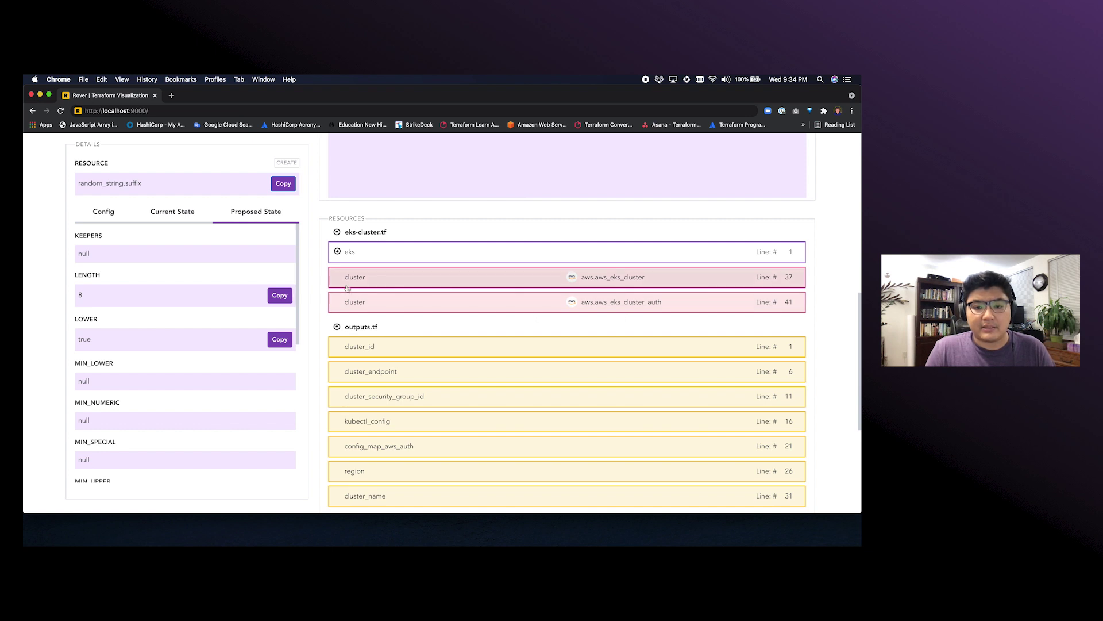
# - Expand the eks module row in the Resources list to show its planned resources
pyautogui.click(337, 250)
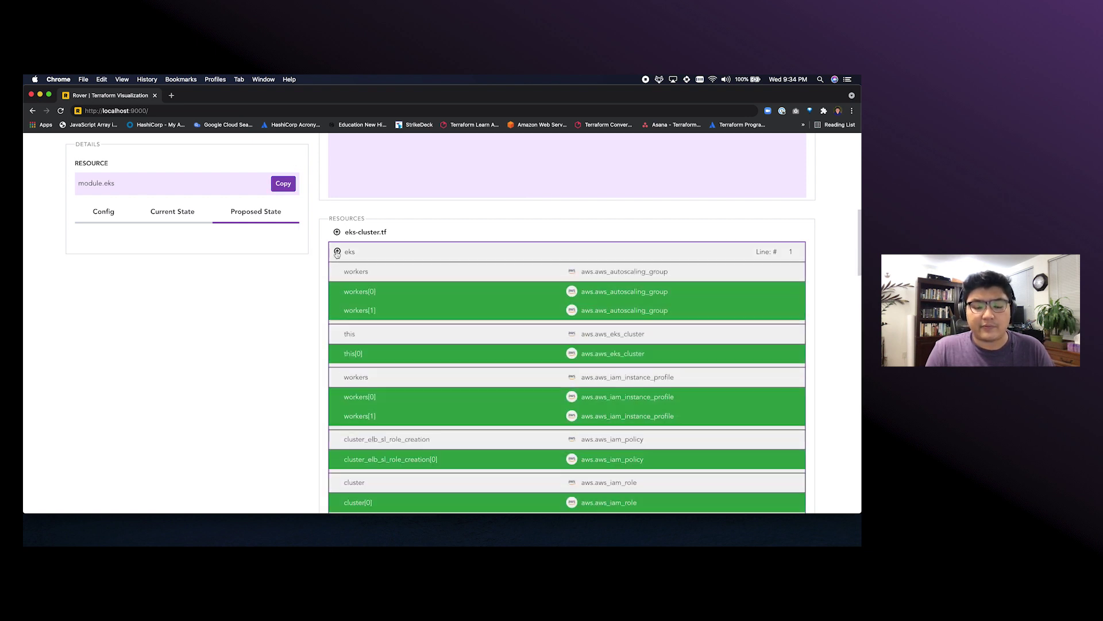
pyautogui.scroll(-2, 317, 314)
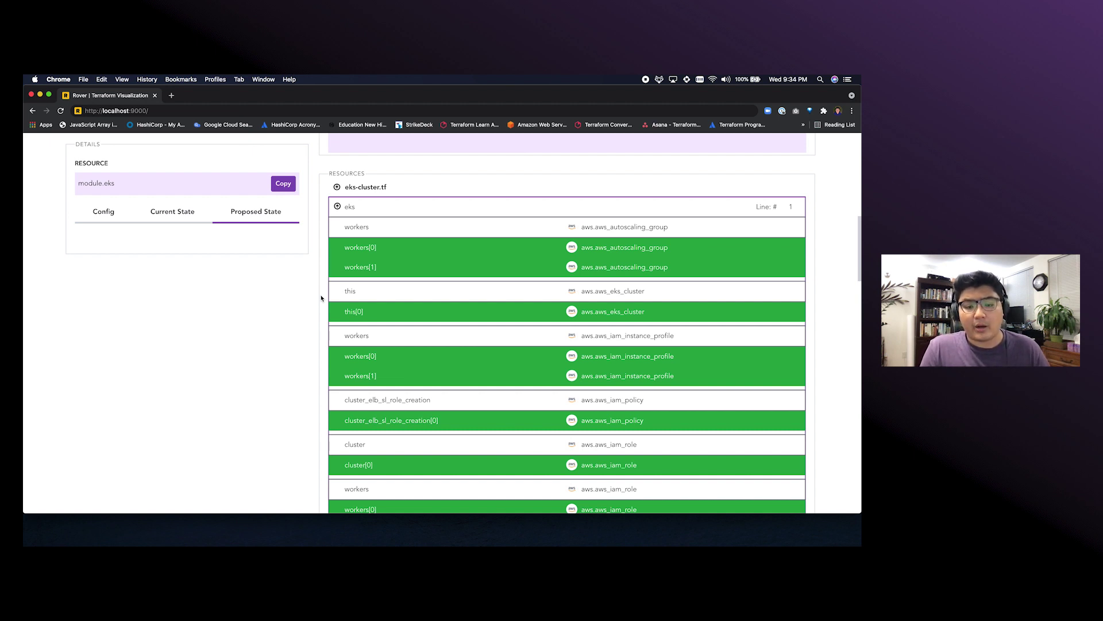
pyautogui.scroll(-1, 321, 298)
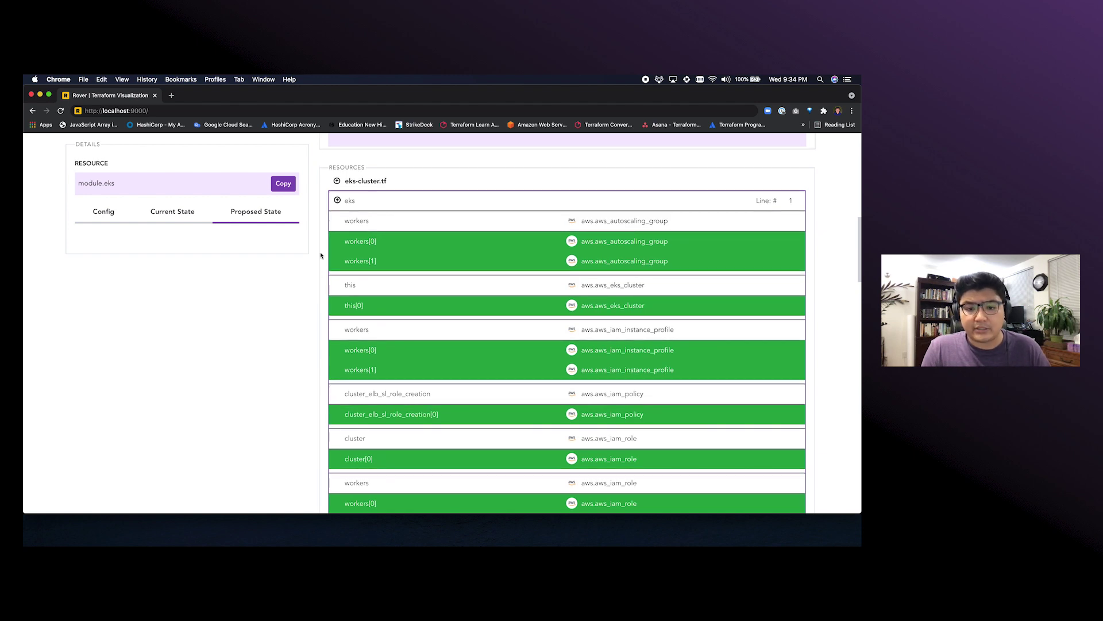
pyautogui.scroll(10, 319, 197)
pyautogui.scroll(10, 320, 197)
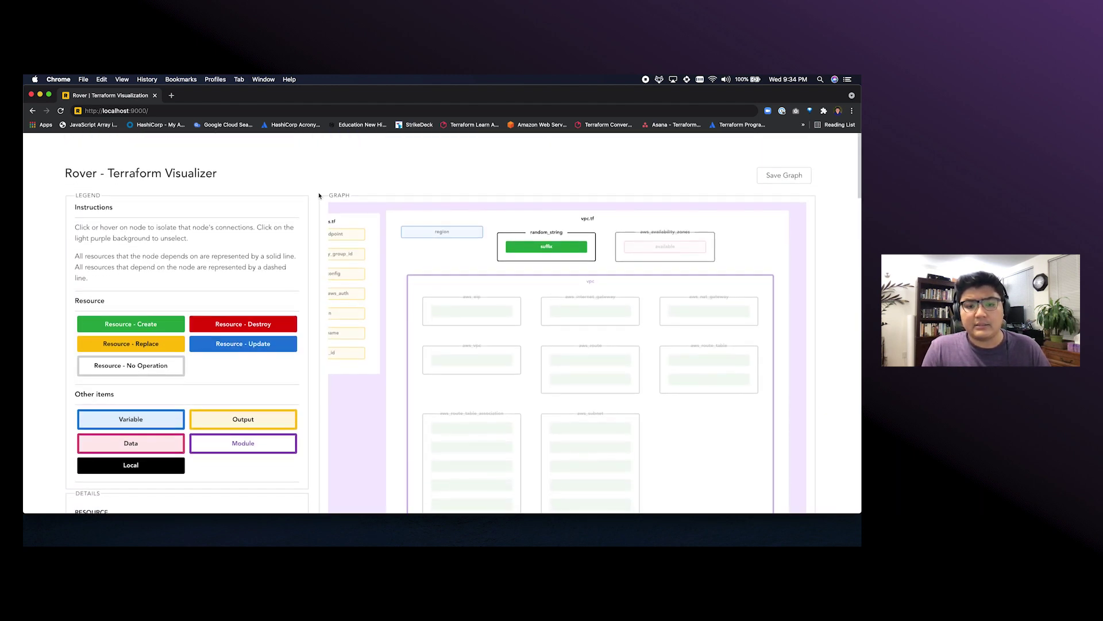
# - Return to the slideshow and advance to the 'How does Rover work?' slide
pyautogui.hotkey('ctrl', 'Right')
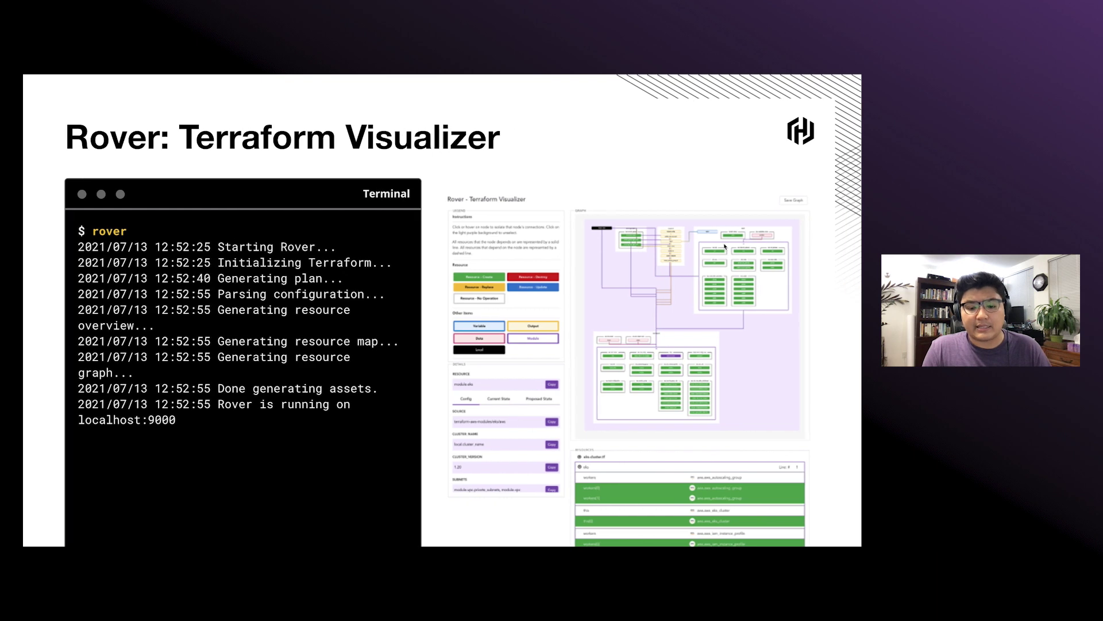
pyautogui.press('Right')
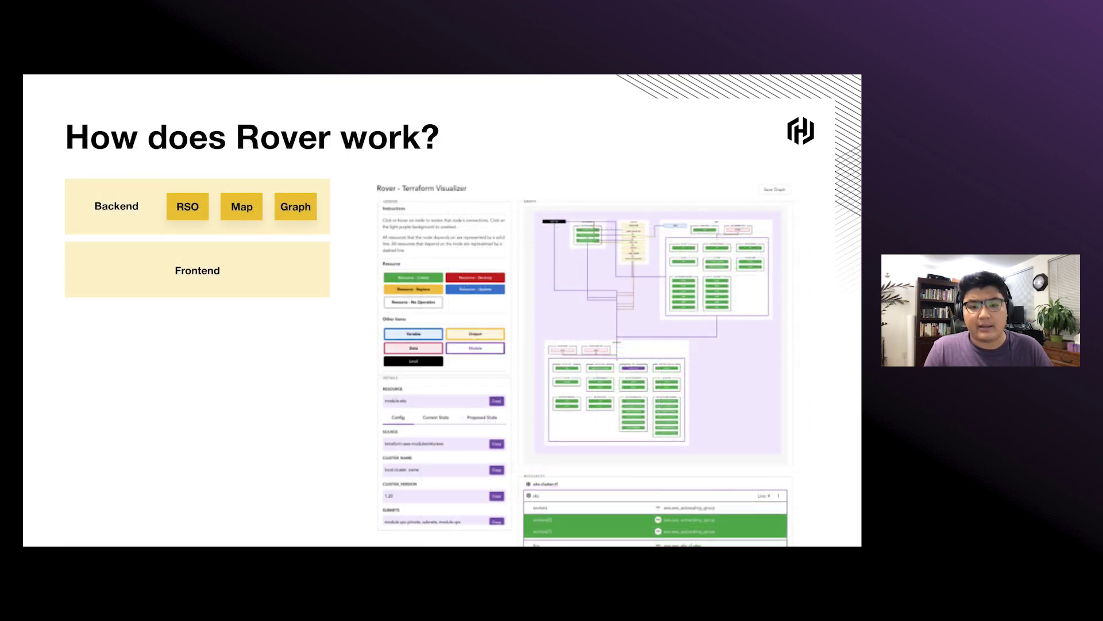